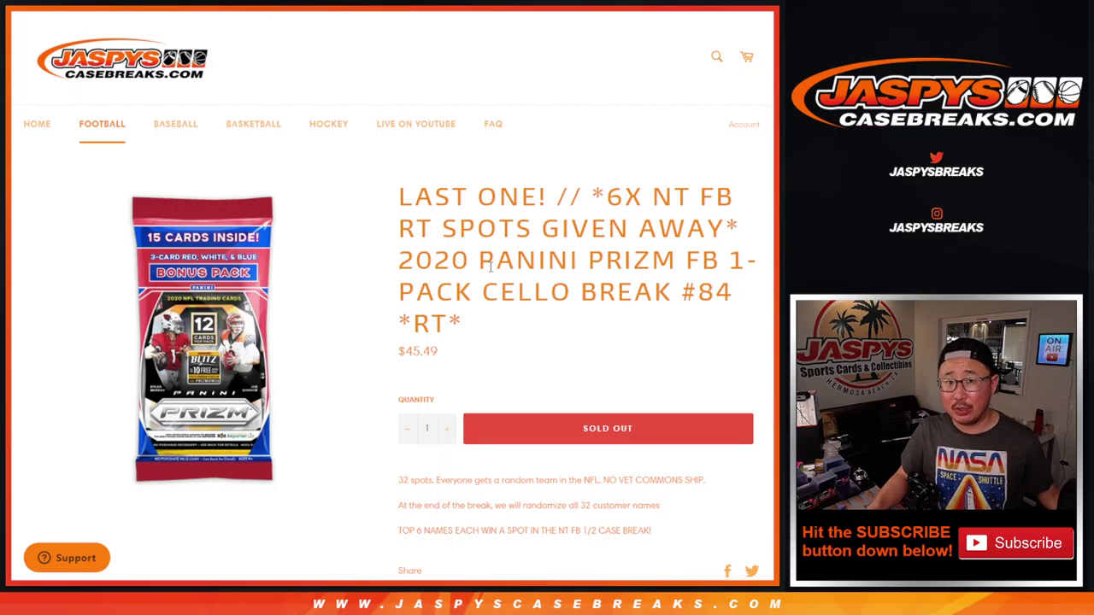
- Highlight the title notes LAST ONE, NT, FB, RT and 6X on the product page
drag(430, 188, 545, 191)
click(548, 190)
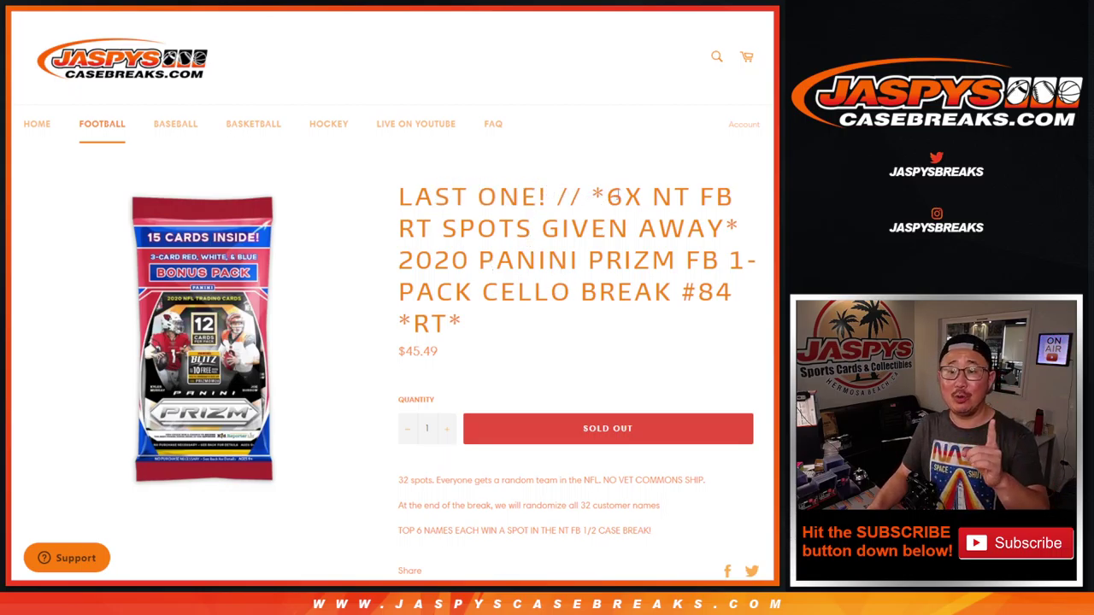
double_click(671, 195)
double_click(715, 195)
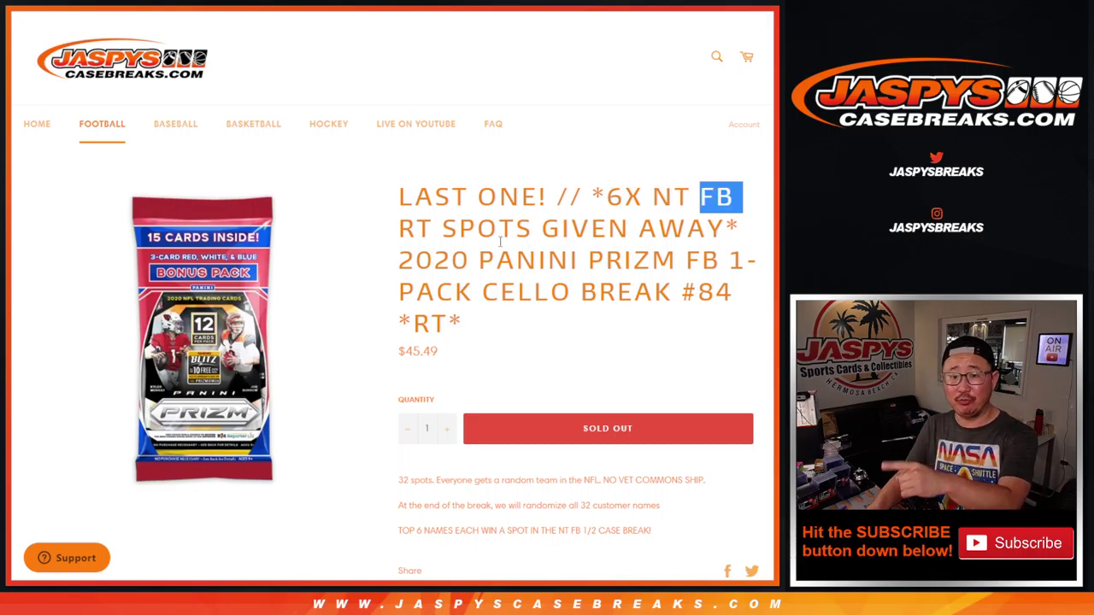
double_click(413, 229)
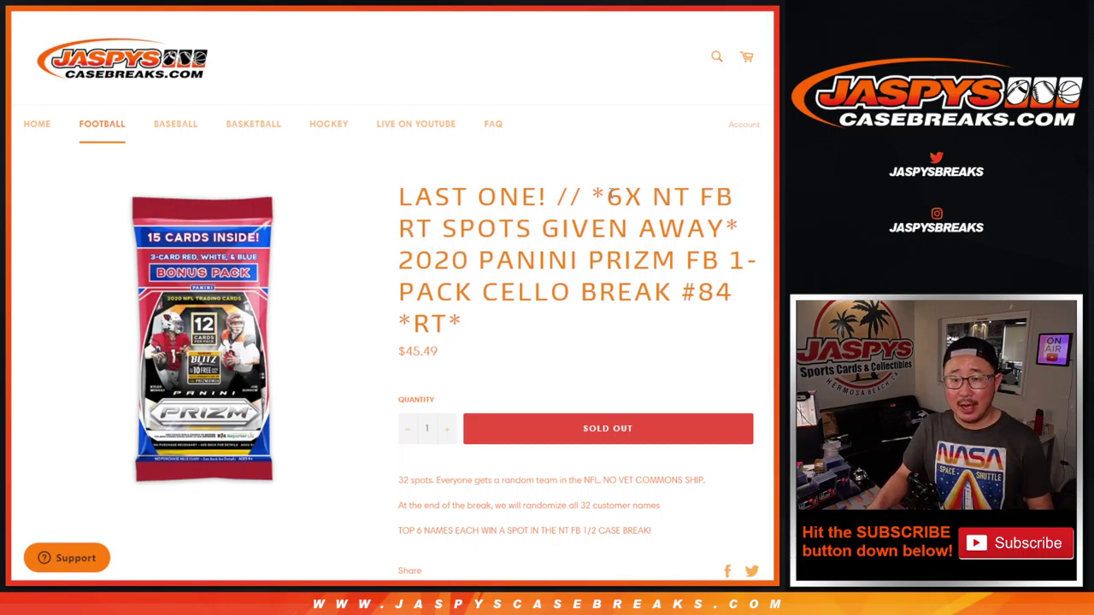
double_click(629, 195)
click(671, 186)
- Scroll through the description and the customer name list to its last entry
scroll(607, 319, down, 3)
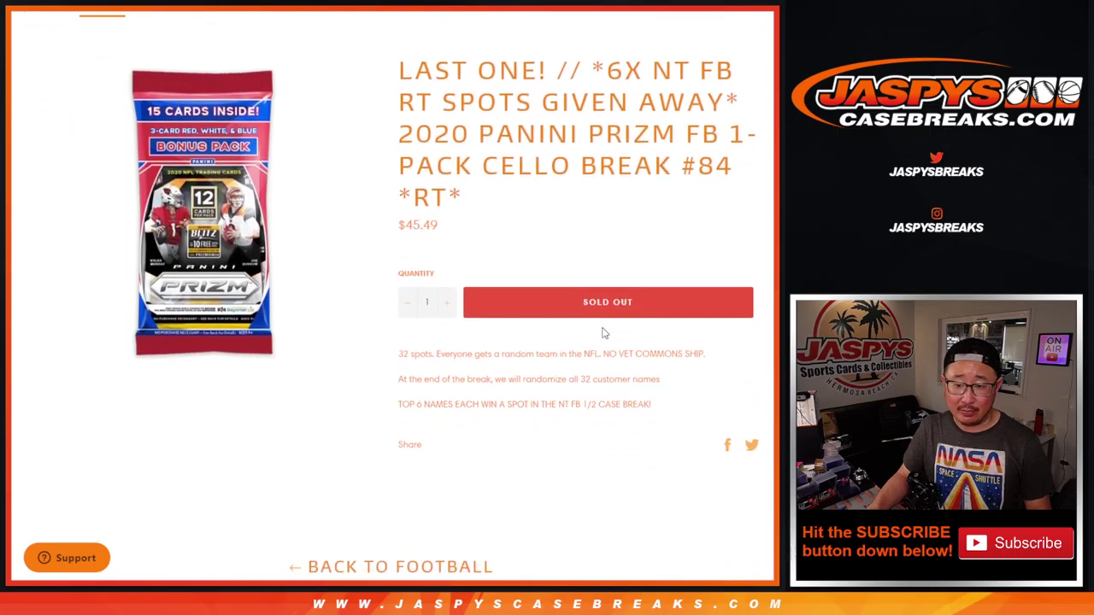
drag(584, 351, 639, 408)
click(639, 408)
scroll(639, 407, up, 3)
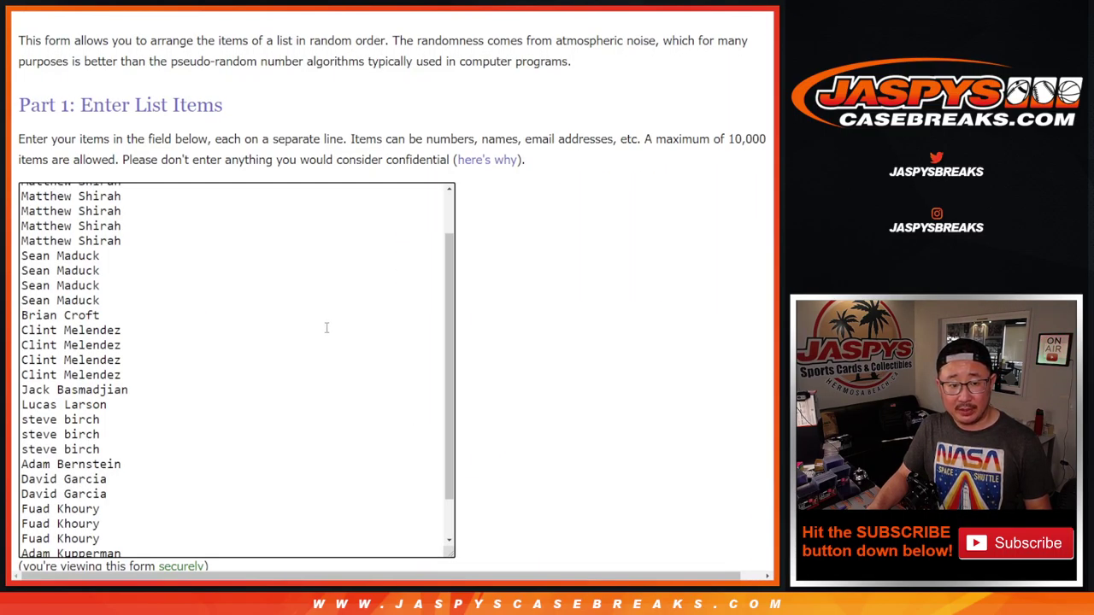
scroll(360, 355, down, 2)
scroll(360, 355, up, 2)
scroll(360, 354, down, 2)
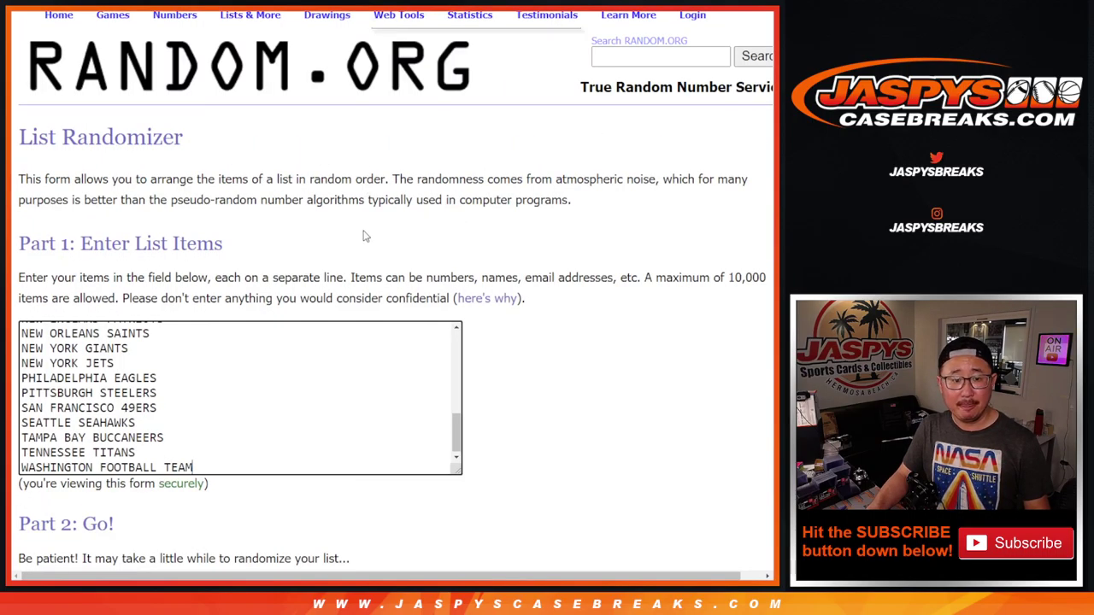
scroll(385, 406, up, 5)
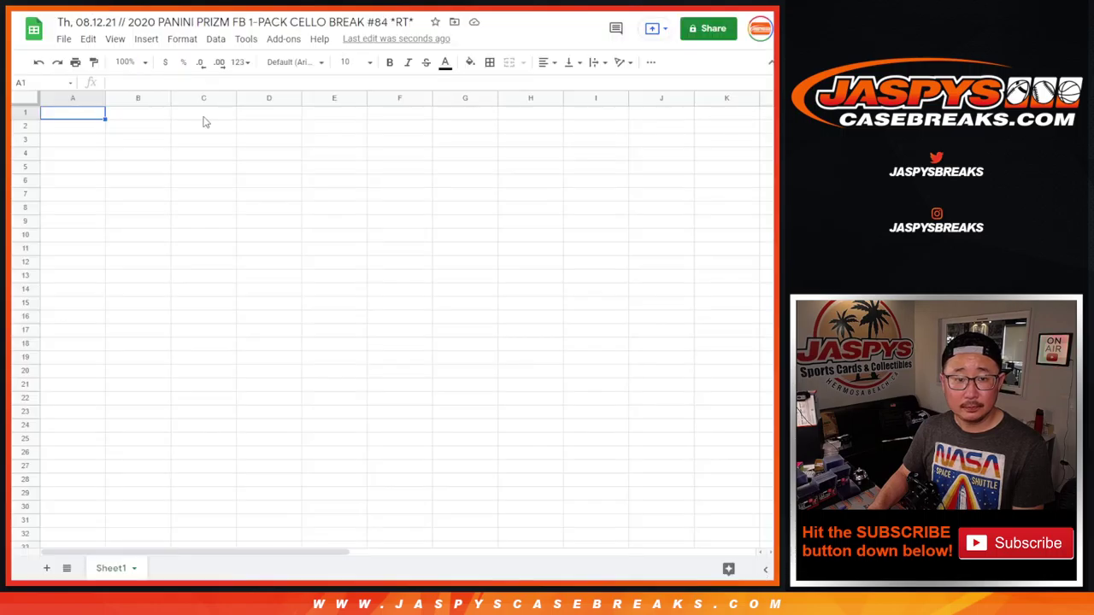
- Paste the shuffled customer names into column A starting at A1
right_click(99, 116)
click(129, 156)
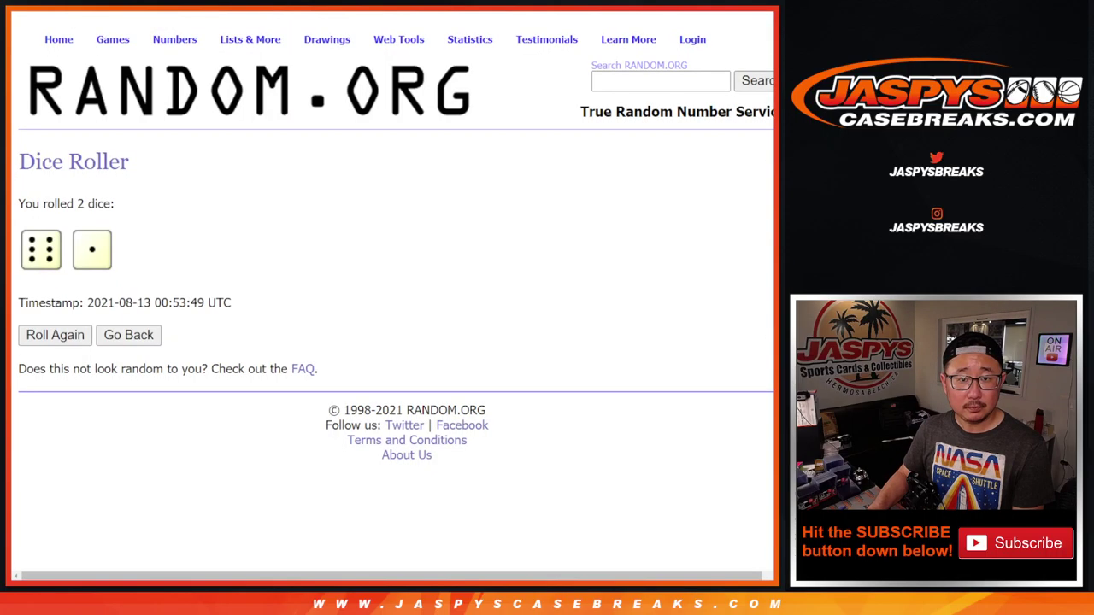
scroll(80, 531, down, 1)
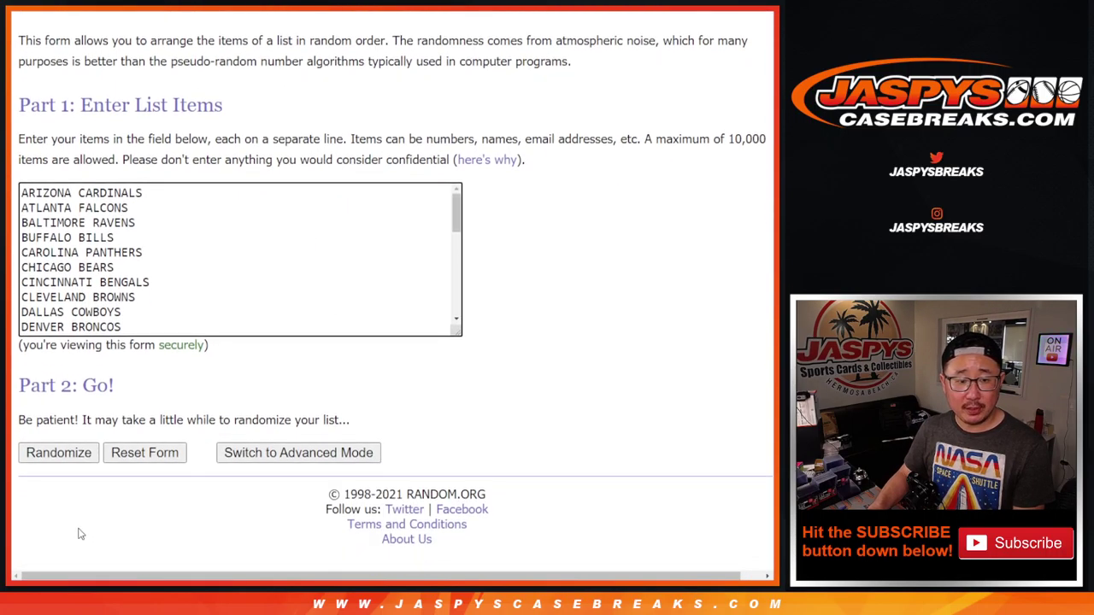
- Randomize the 32 NFL teams seven times and select the final order, Buccaneers to Broncos
click(53, 453)
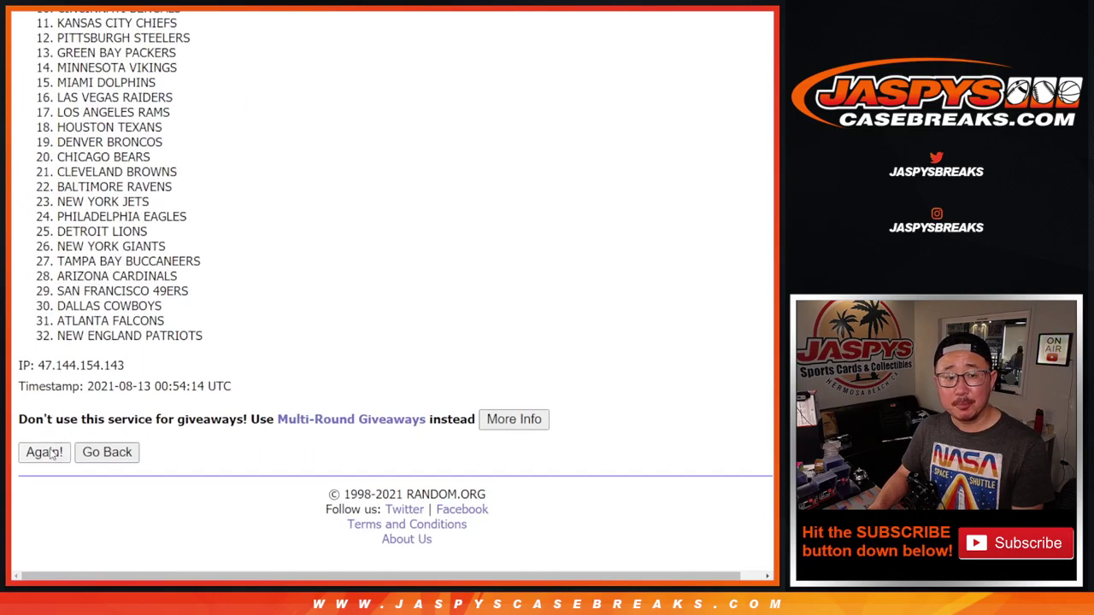
click(51, 455)
click(51, 455)
click(52, 455)
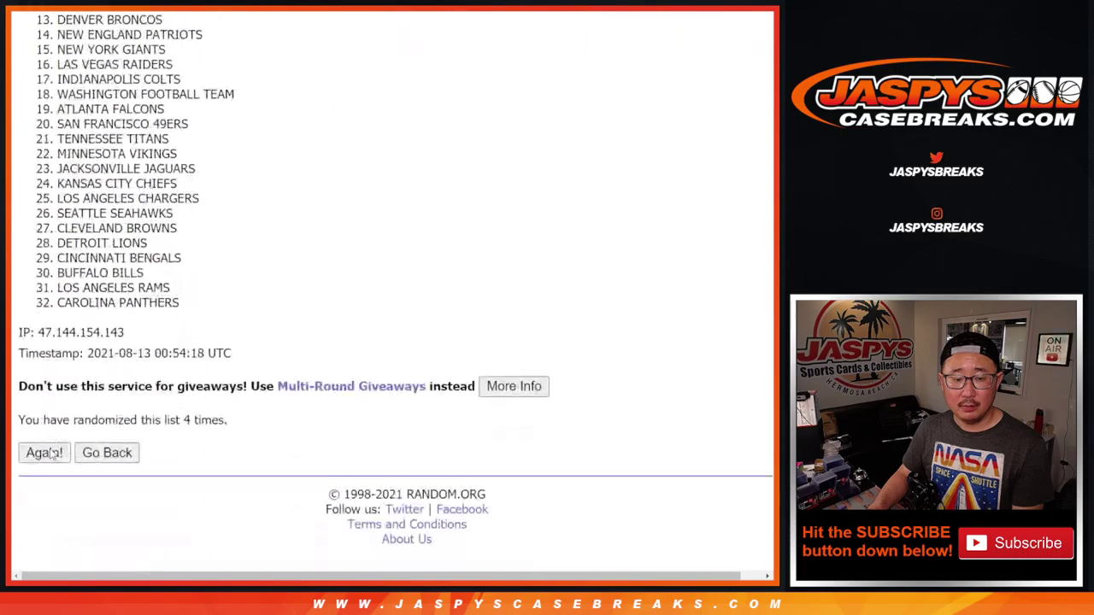
click(52, 455)
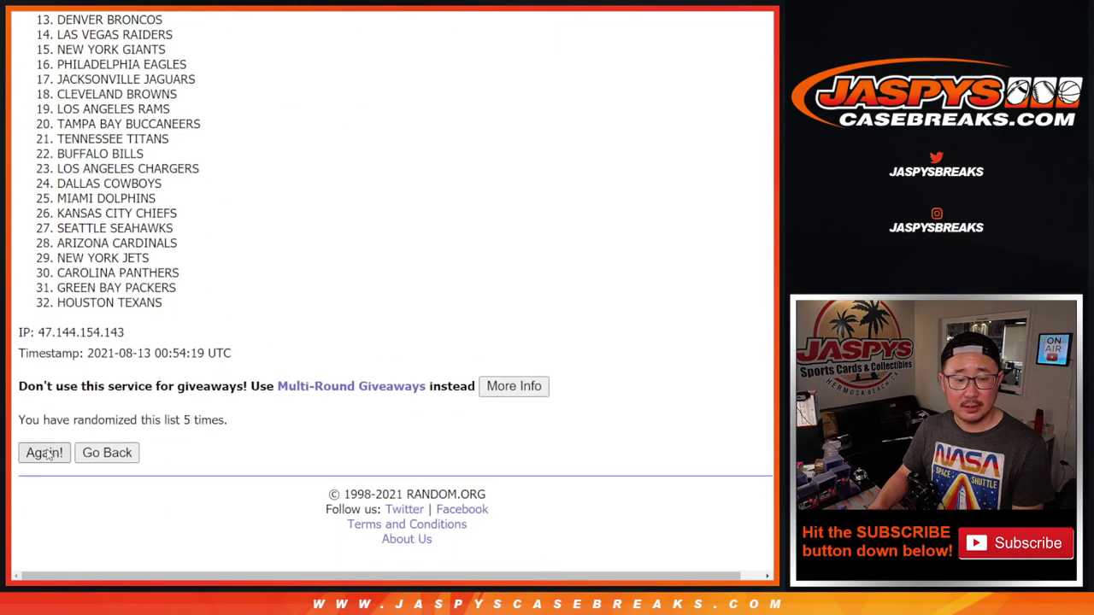
click(52, 454)
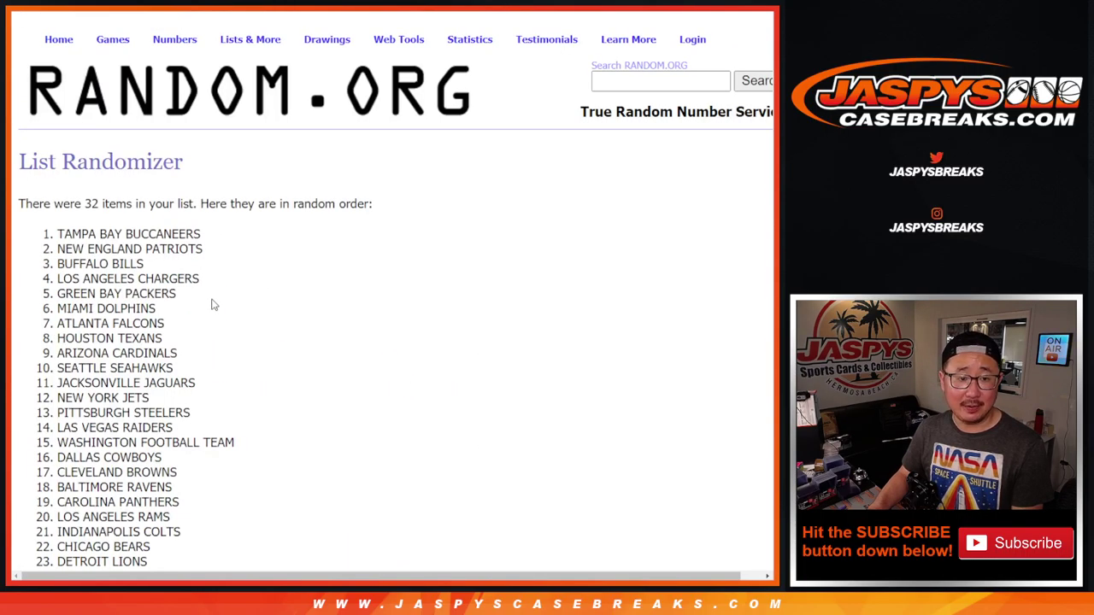
scroll(210, 303, up, 3)
mouse_move(58, 101)
mouse_down()
mouse_move(154, 367)
mouse_move(196, 419)
mouse_move(164, 302)
mouse_move(180, 308)
mouse_up()
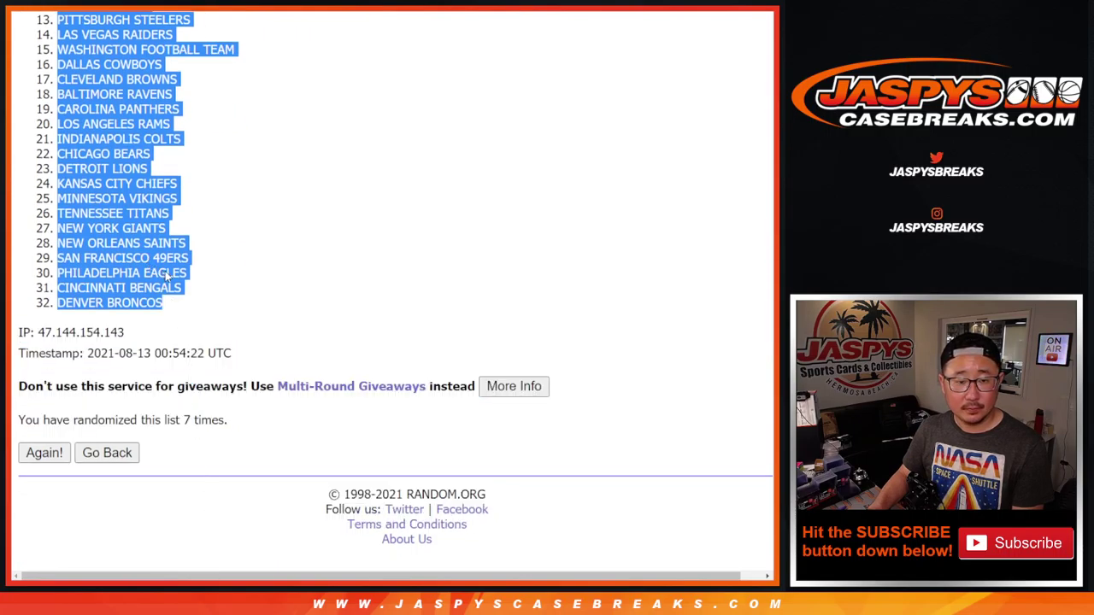
- Paste the team order into column B and fit columns A and B to their contents
click(347, 5)
click(137, 113)
key(ctrl+v)
key(ctrl+a)
click(132, 62)
click(141, 188)
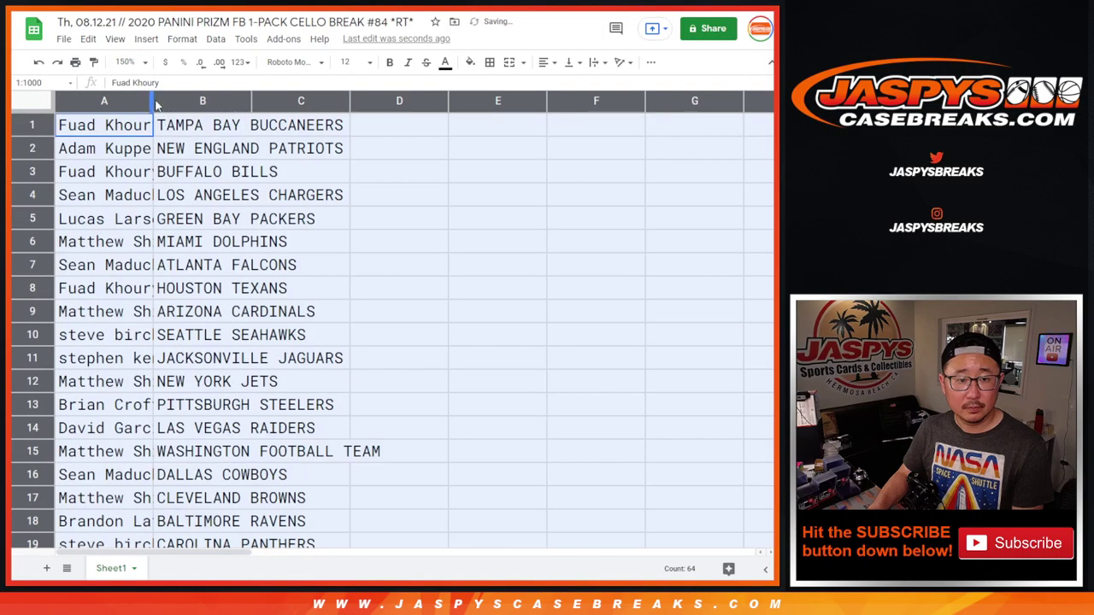
double_click(152, 95)
- Select the name–team pairs in two halves, rows 1–16 and rows 17–32
shift+click(260, 451)
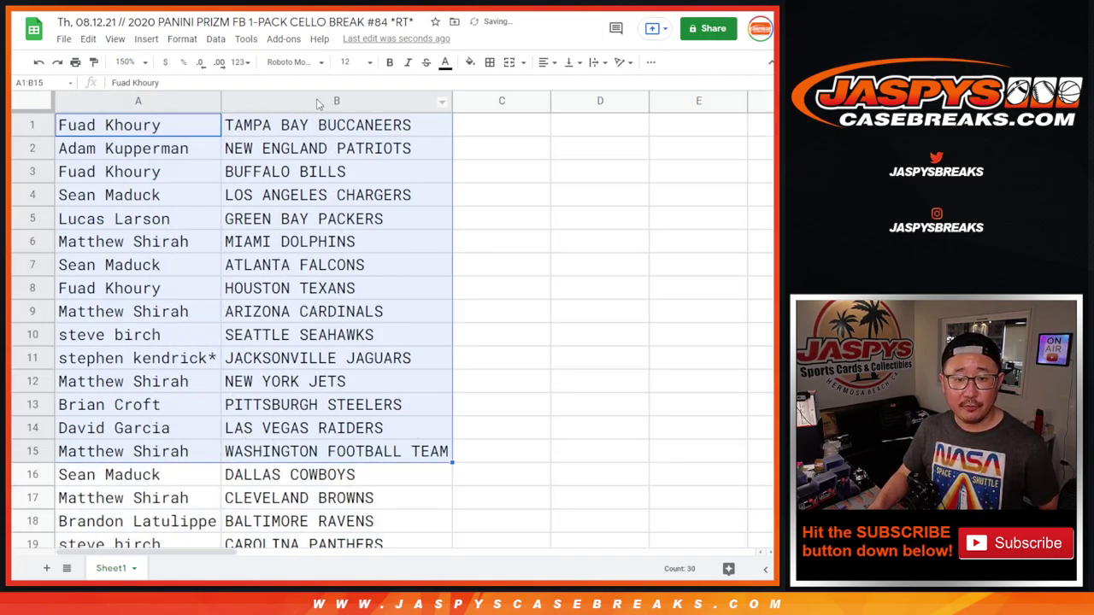
shift+click(281, 480)
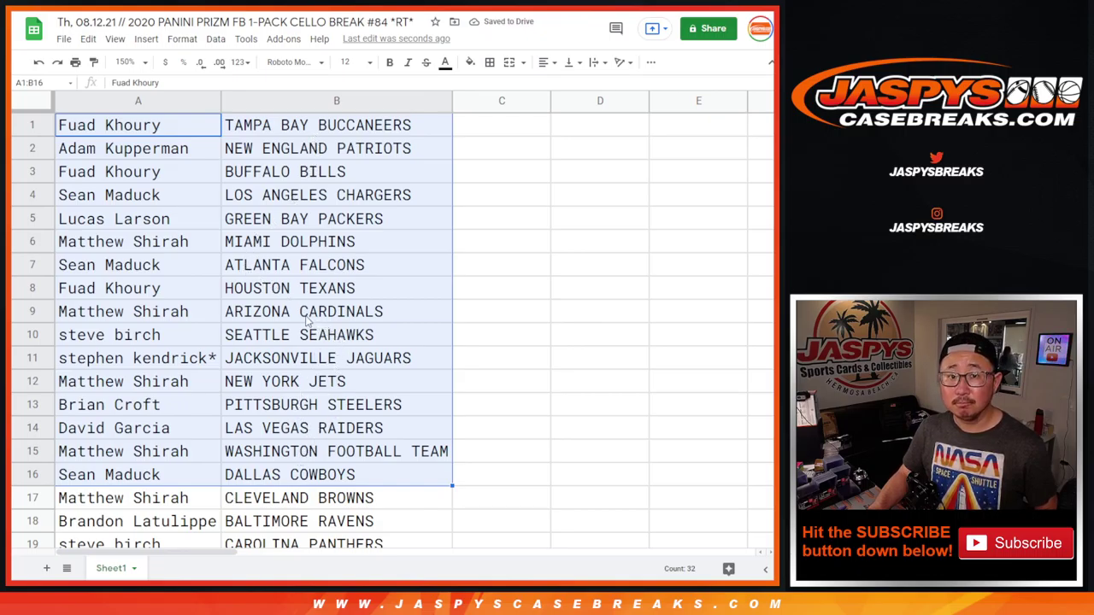
scroll(301, 315, down, 2)
scroll(301, 314, down, 5)
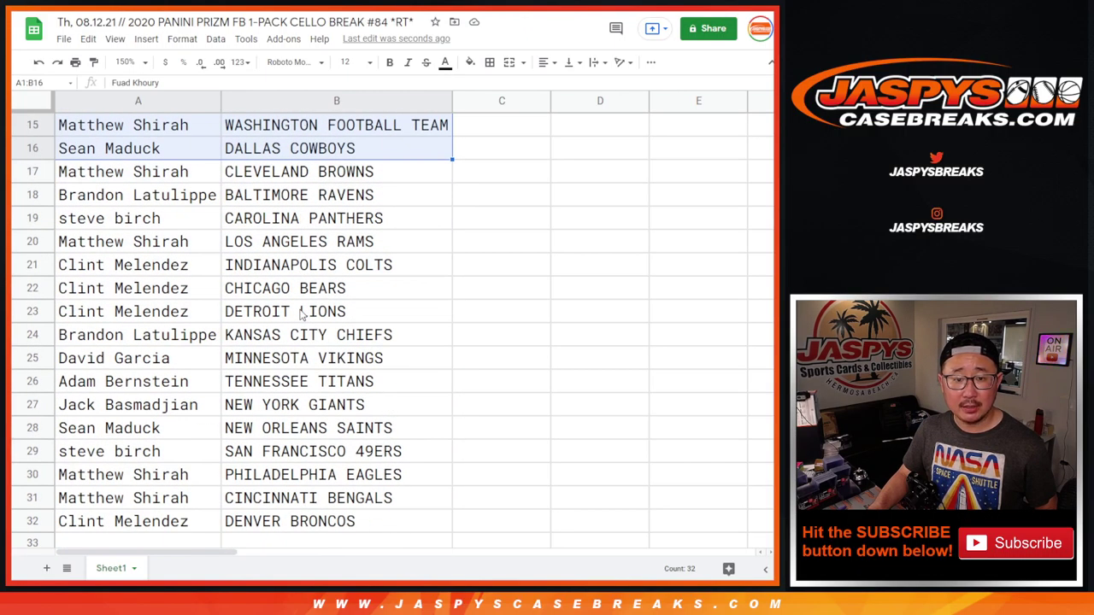
click(188, 170)
shift+click(289, 528)
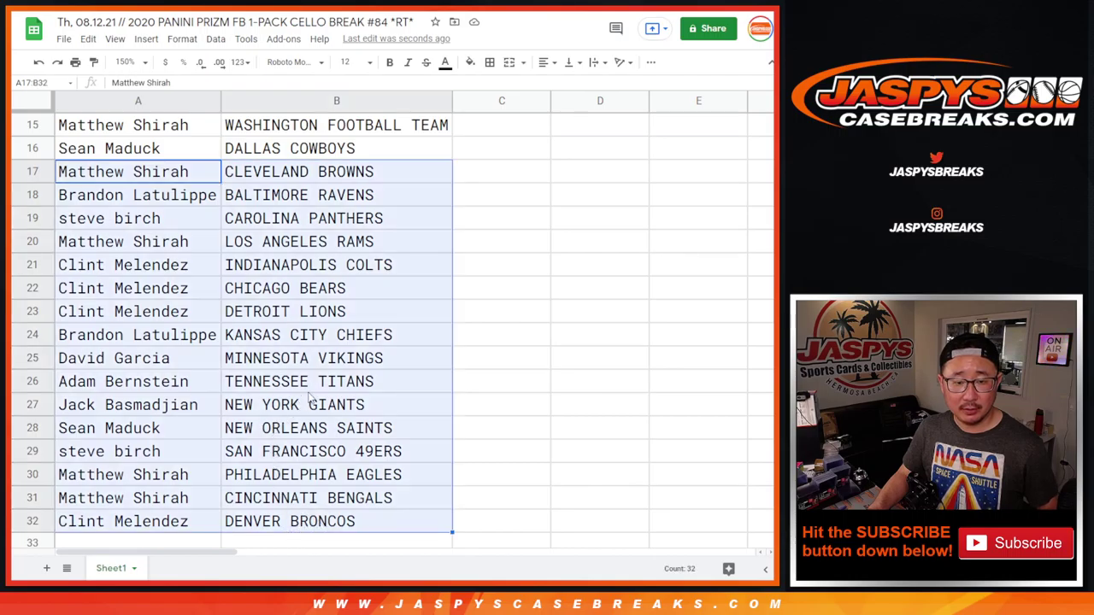
scroll(318, 171, up, 7)
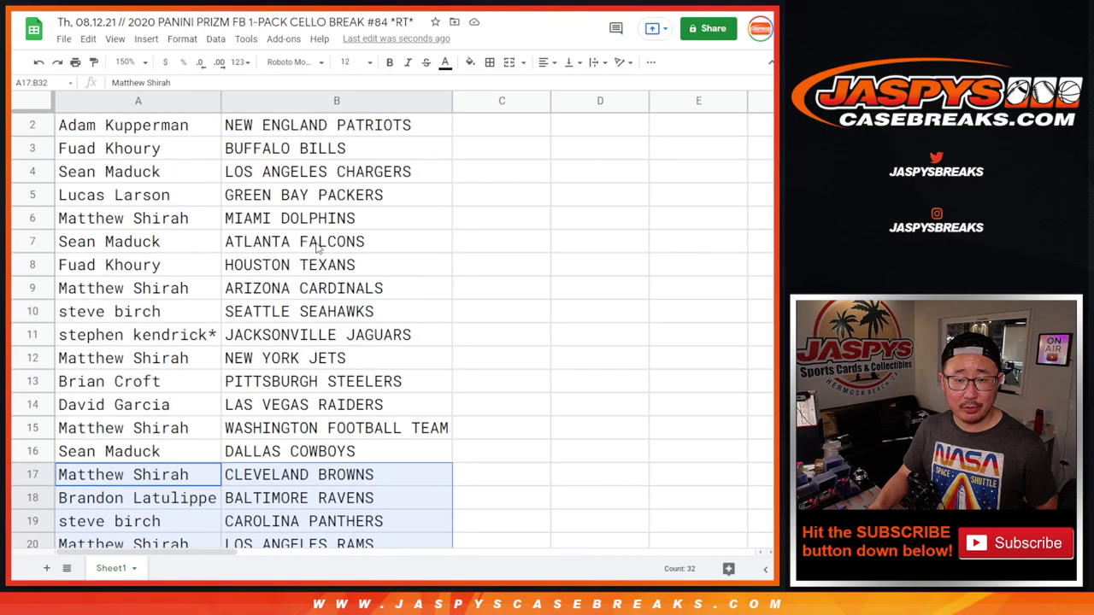
- Set the sheet zoom to 88%
click(125, 61)
text(88)
key(Return)
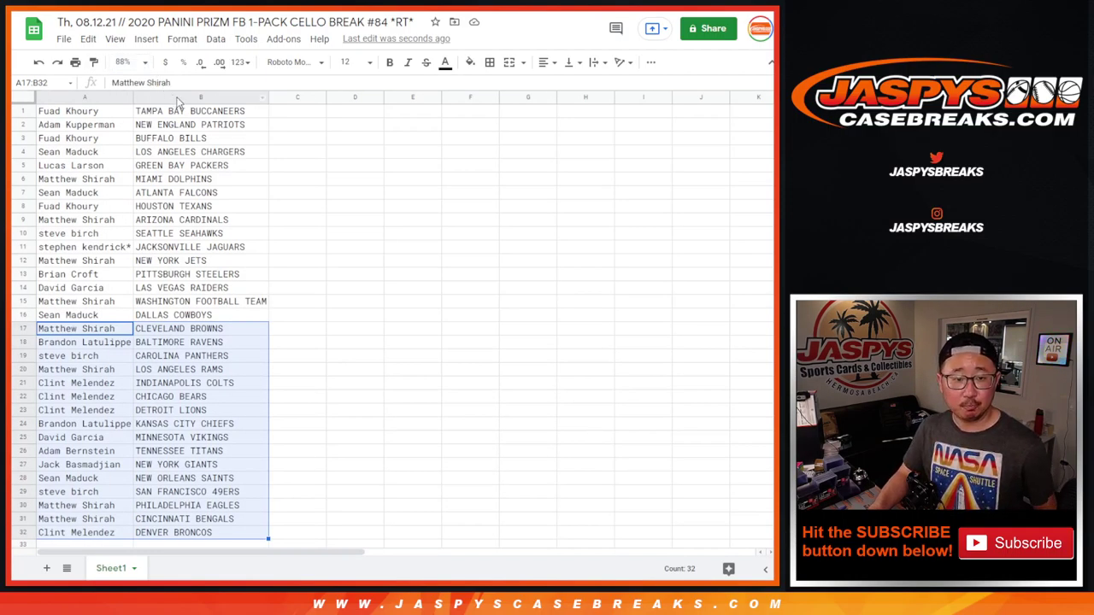
- Sort the sheet A→Z by the team column B and bring up the borders menu
click(201, 96)
click(216, 39)
click(257, 62)
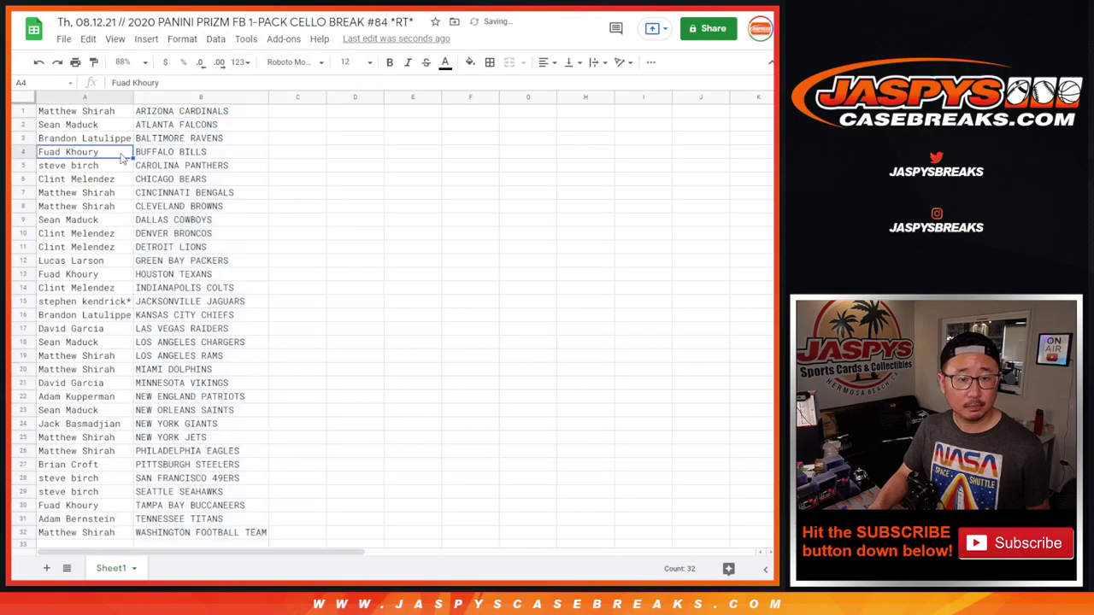
click(489, 61)
- Apply all borders to A1:B32 and centre the text in both columns
click(496, 90)
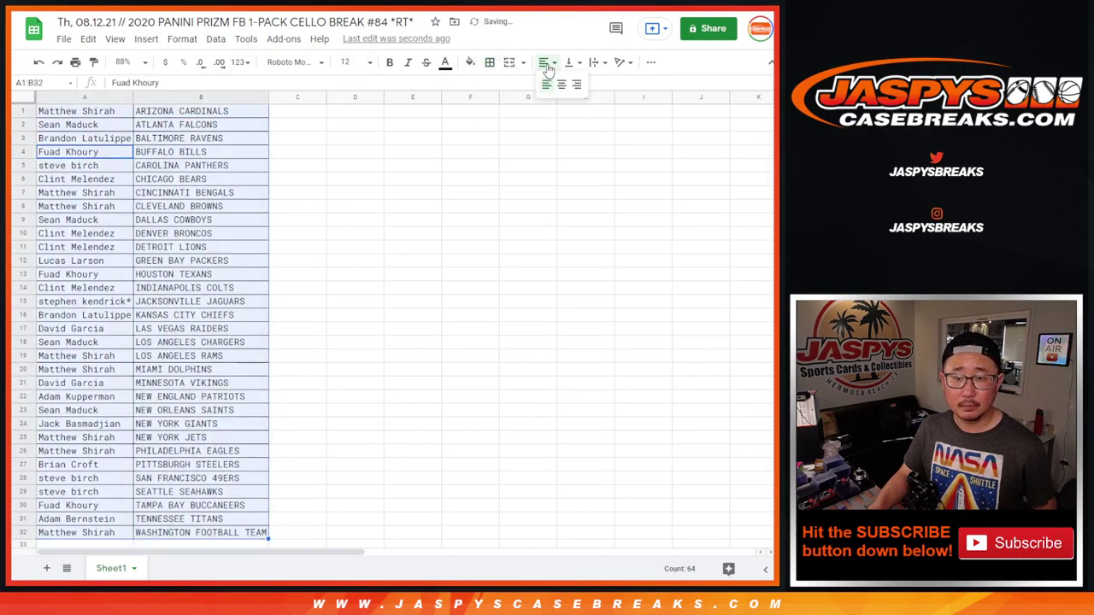
click(546, 62)
click(562, 88)
- Print the sheet with the workbook title included in the headers
click(75, 61)
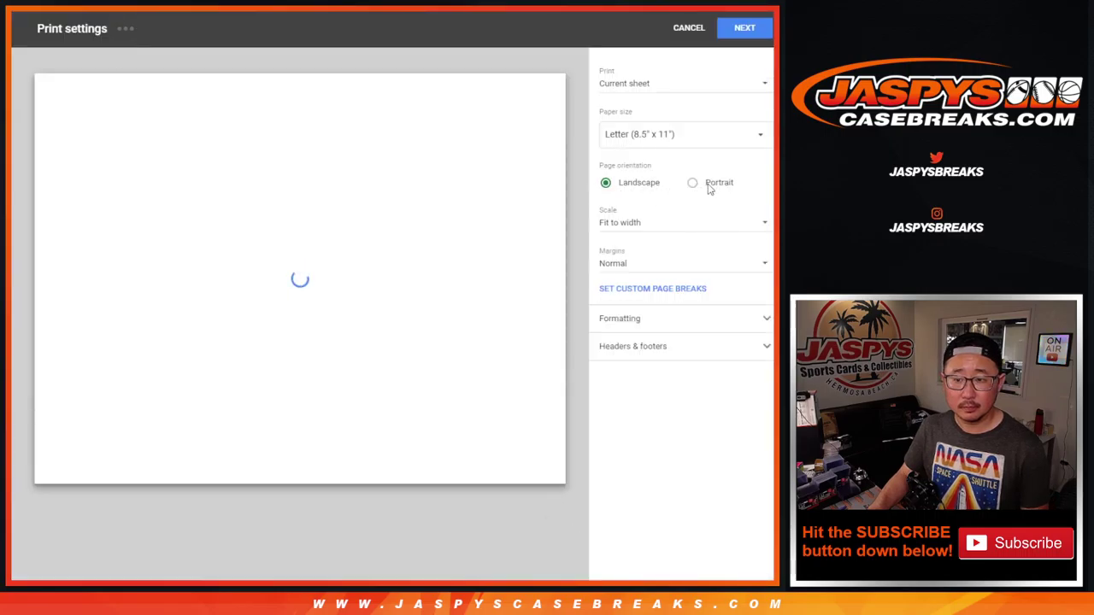
click(676, 350)
click(632, 396)
click(742, 28)
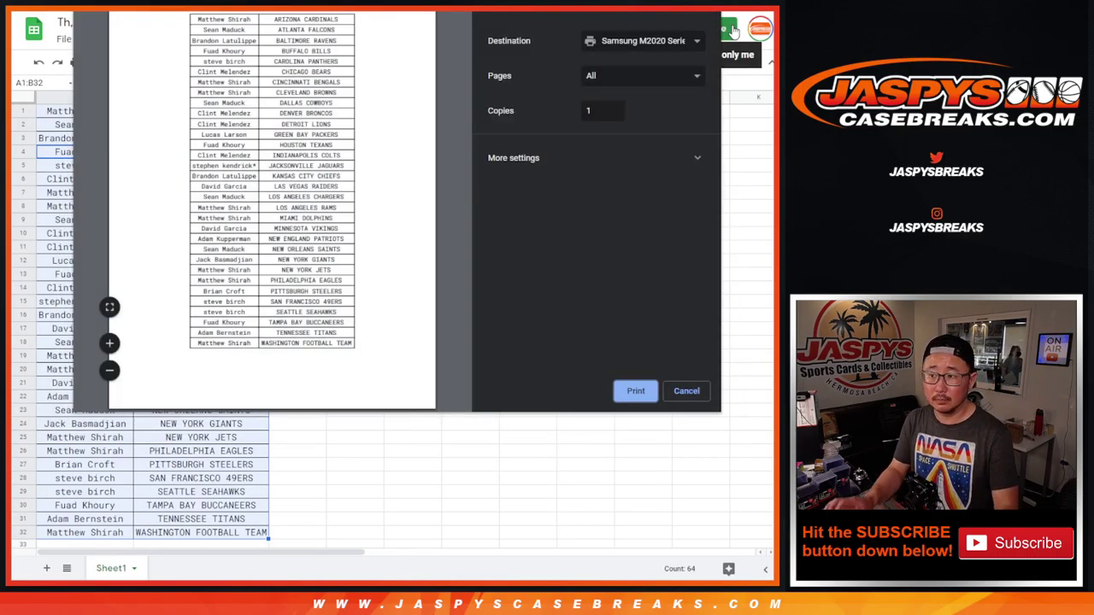
key(Escape)
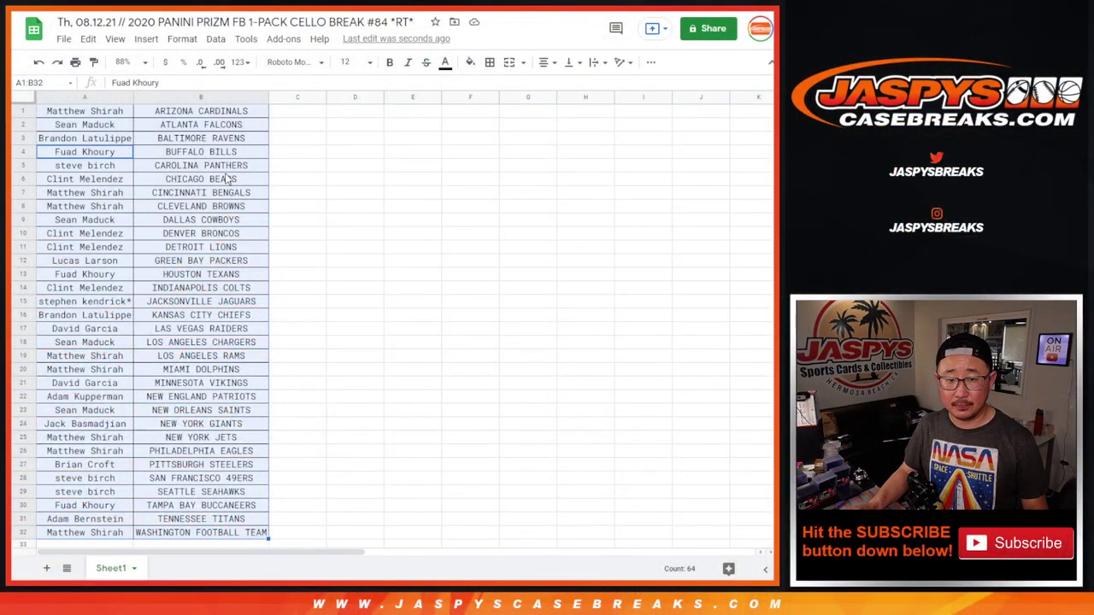
- Copy the 32 buyer names from A1:A32 and return to the List Randomizer
click(313, 179)
click(123, 120)
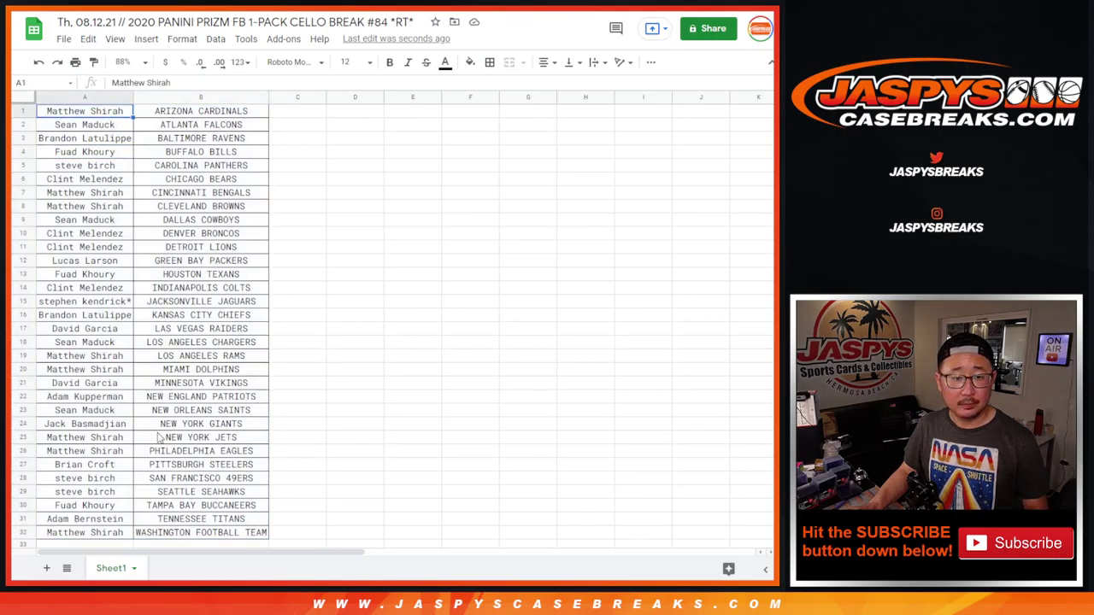
shift+click(91, 532)
key(ctrl+c)
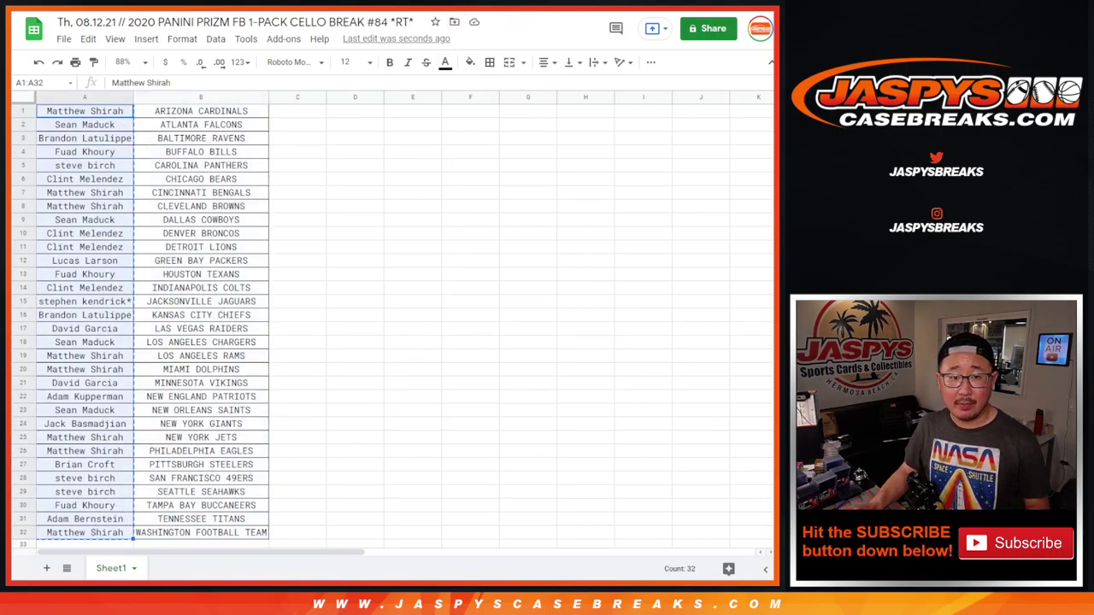
key(ctrl+Tab)
key(ctrl+Tab)
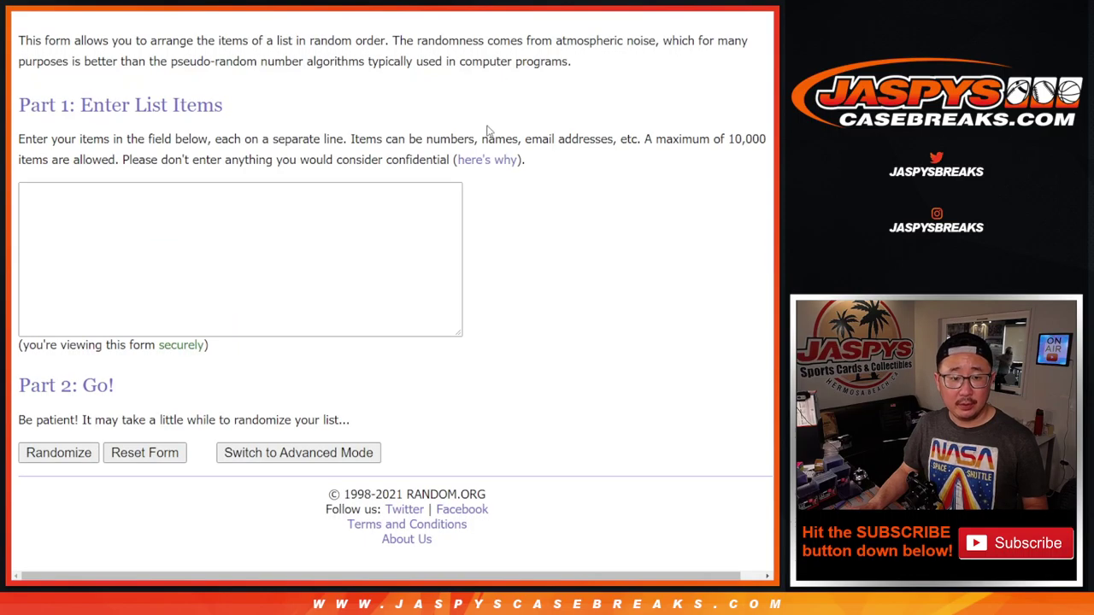
- Paste the 32 buyer names into the List Randomizer box
click(354, 284)
key(ctrl+v)
scroll(394, 286, up, 5)
- Roll two dice, getting 5 and 2 for a total of 7
key(ctrl+Tab)
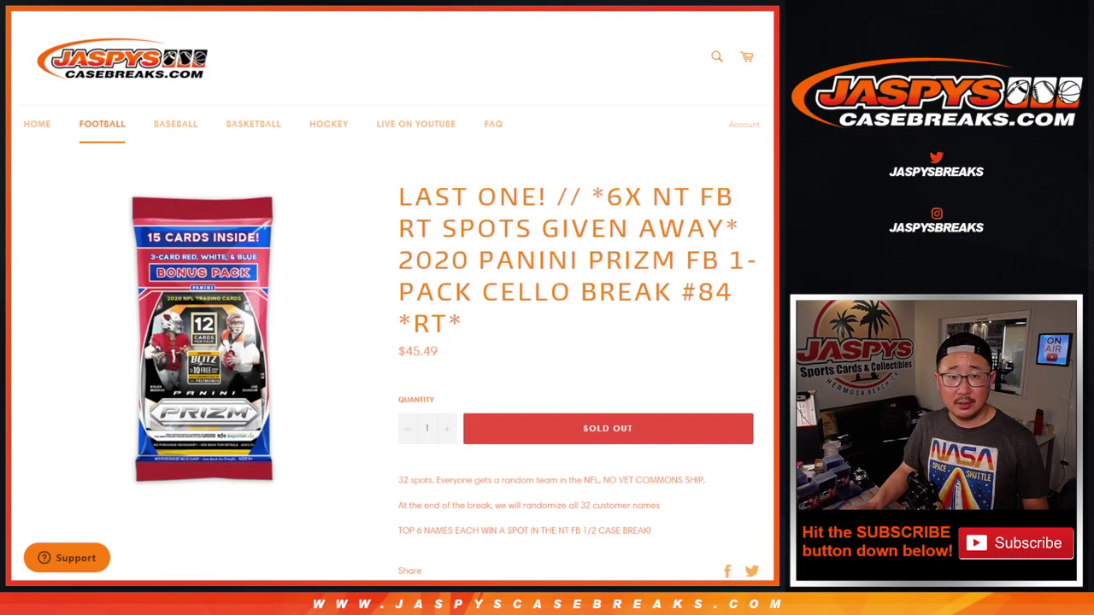
drag(603, 122, 642, 122)
key(ctrl+Tab)
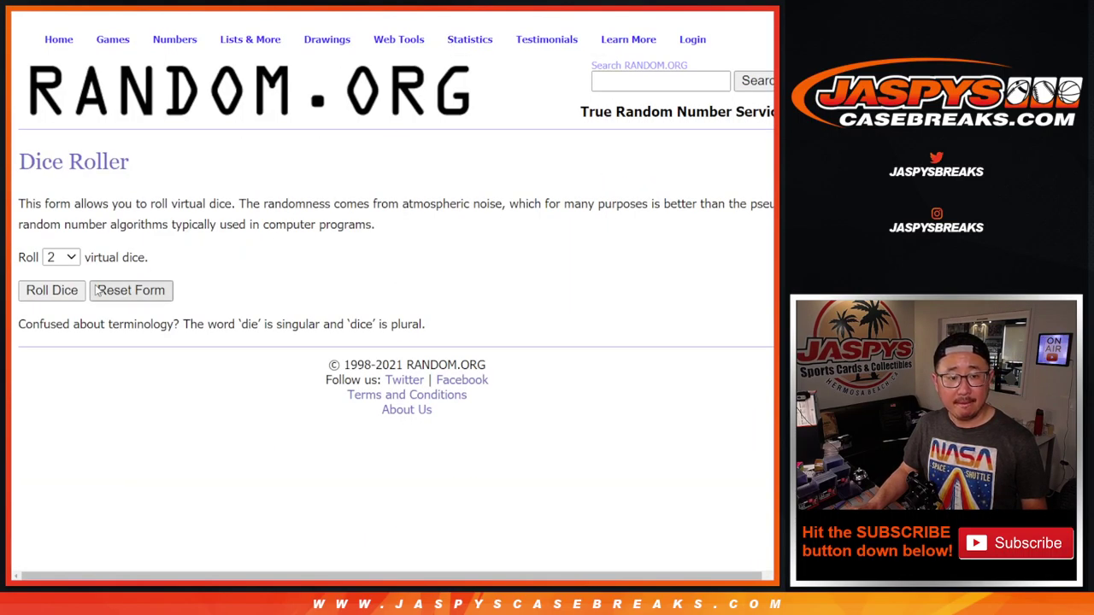
click(48, 293)
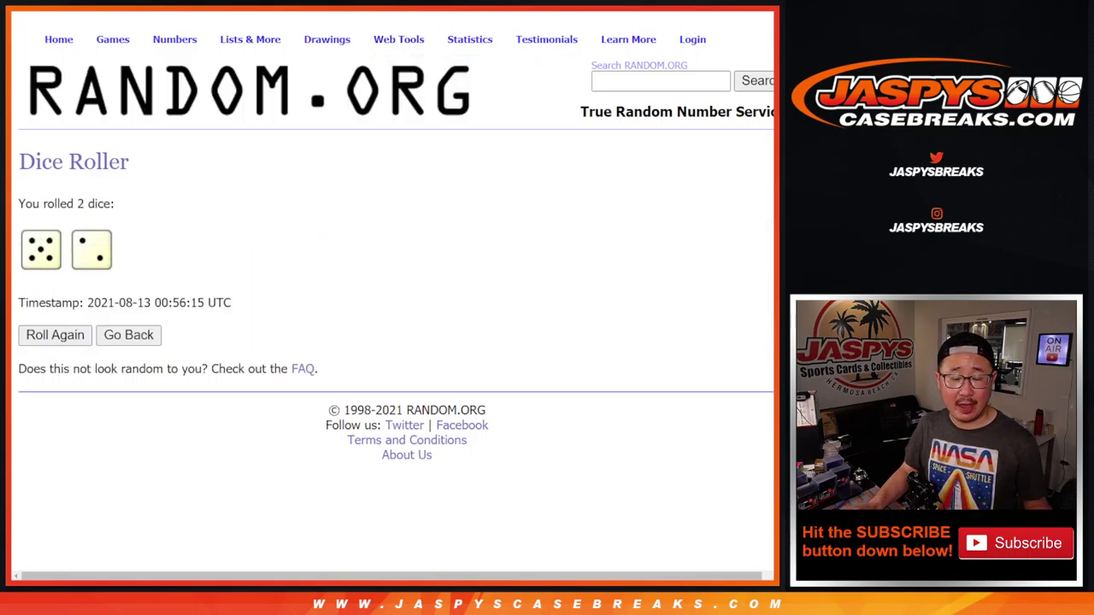
- Randomize the pasted buyer name list seven times
key(ctrl+Tab)
click(42, 452)
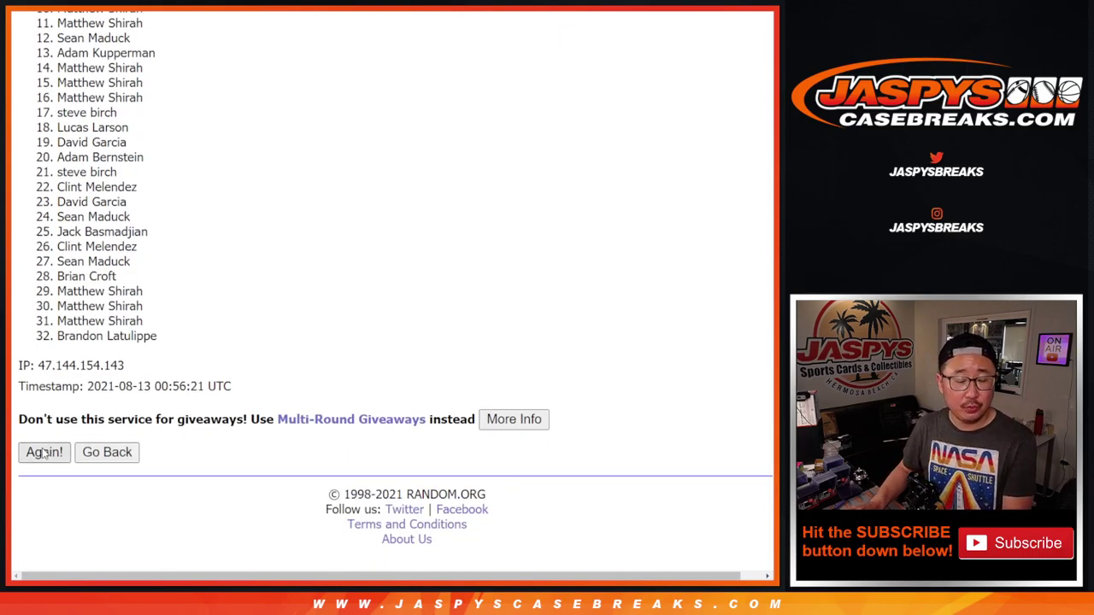
click(44, 453)
click(41, 456)
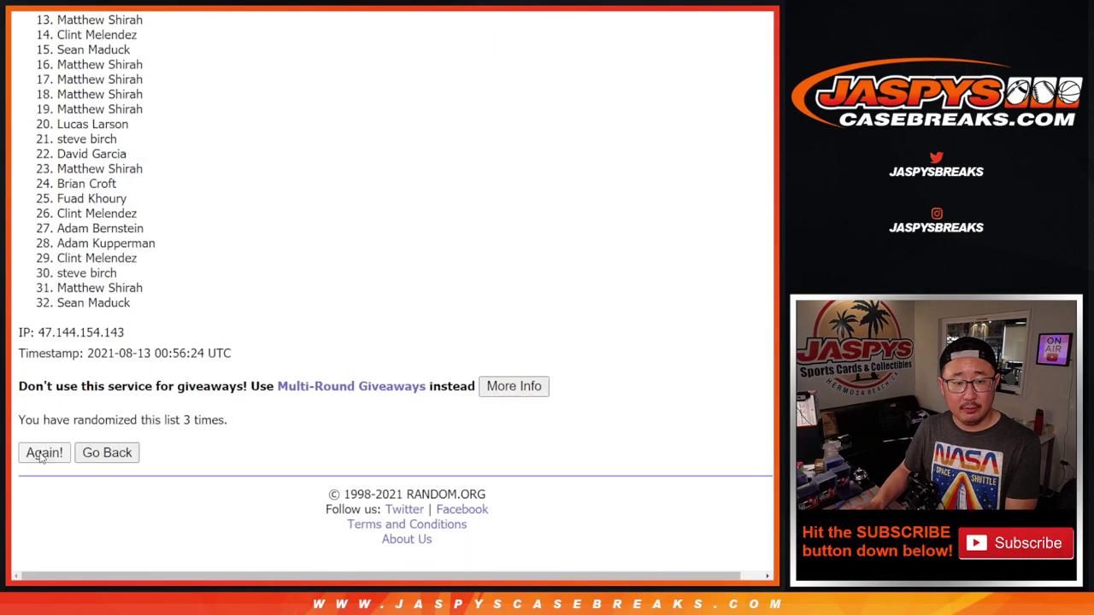
click(40, 456)
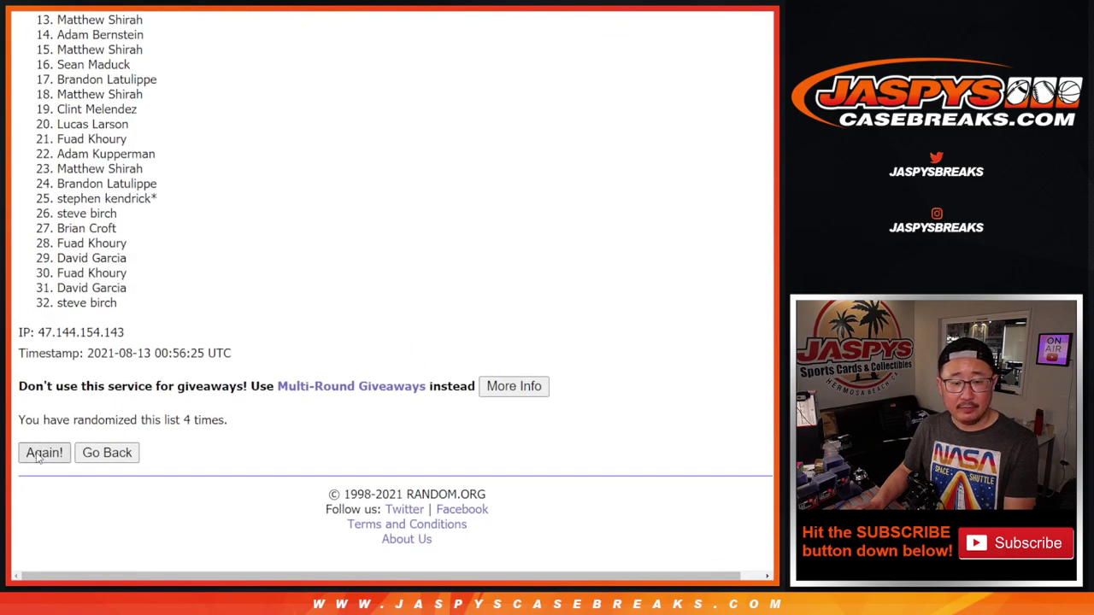
click(40, 456)
click(41, 456)
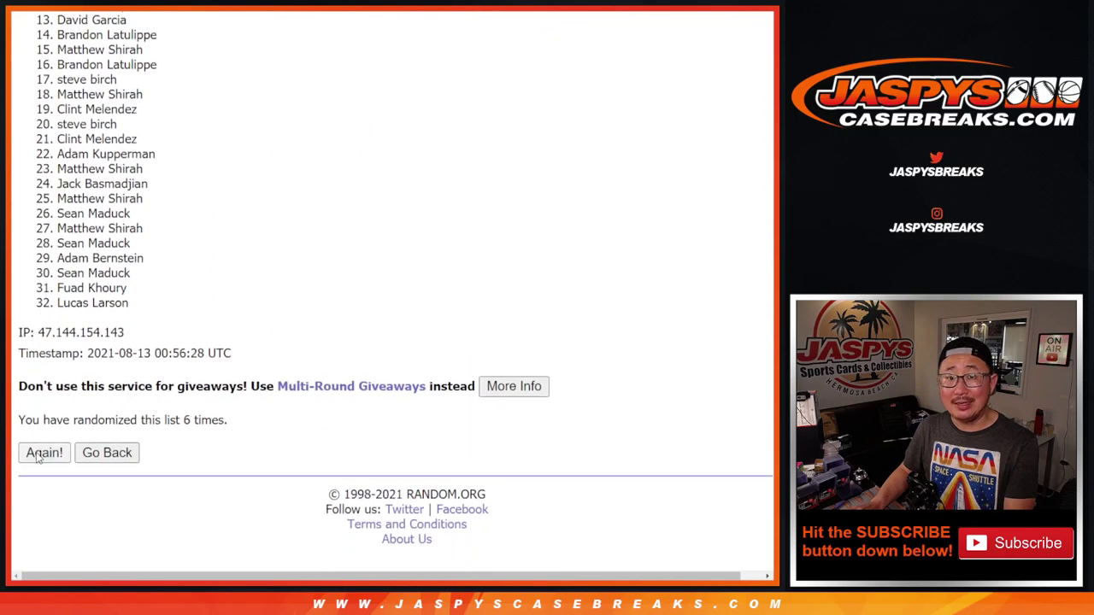
key(Return)
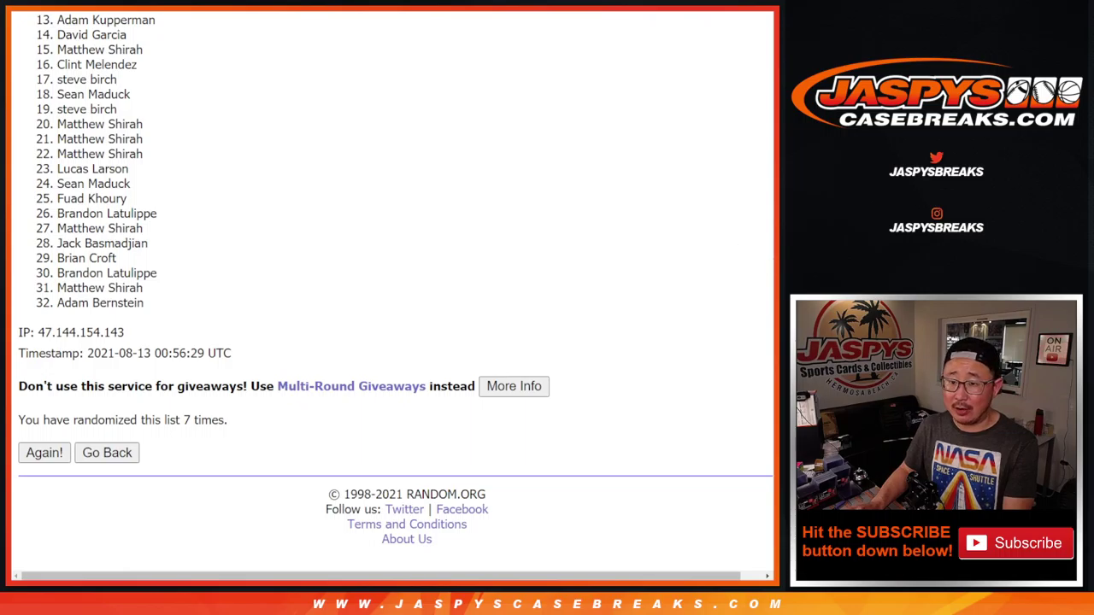
scroll(770, 239, up, 2)
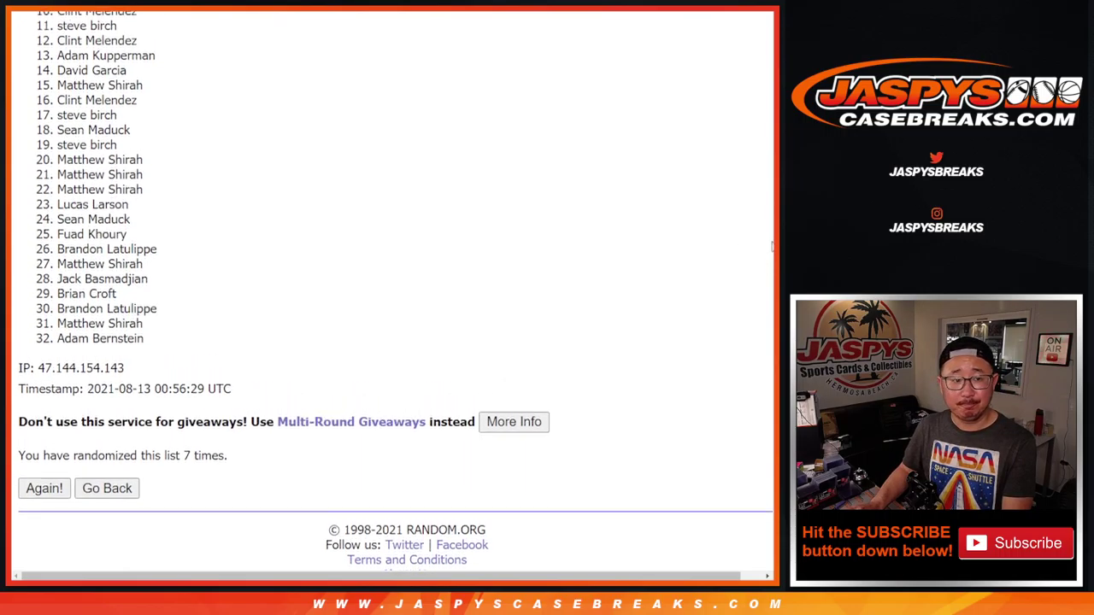
scroll(770, 239, up, 2)
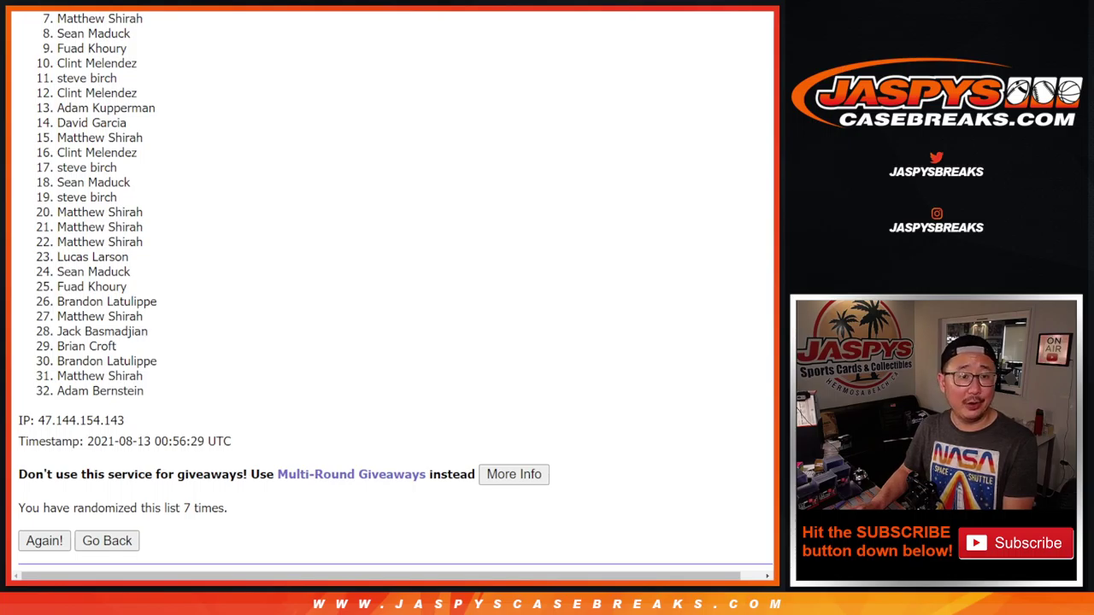
scroll(393, 290, up, 2)
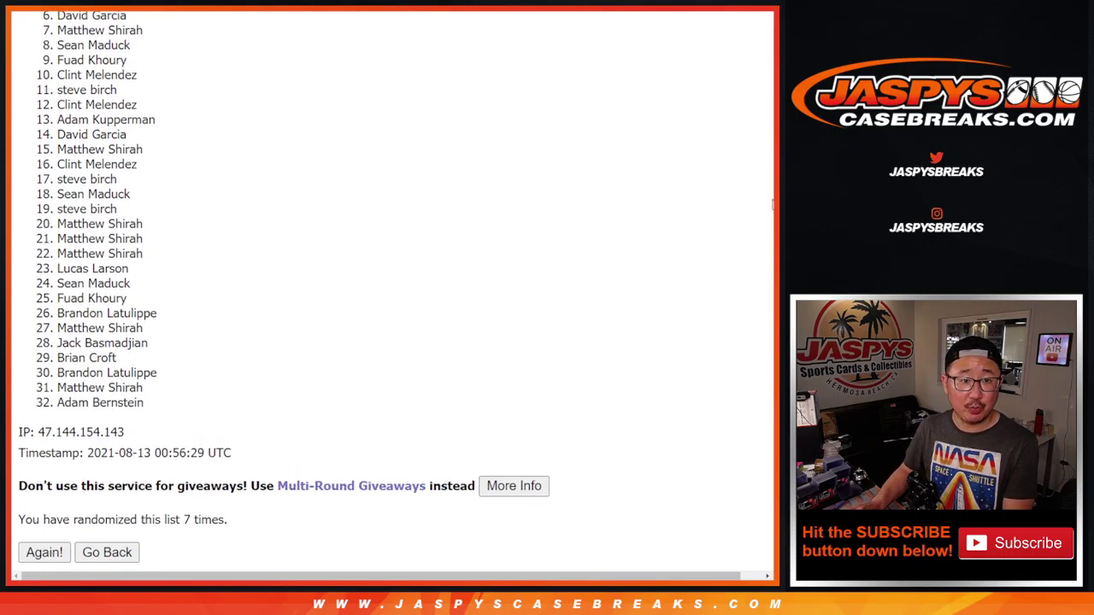
scroll(393, 291, up, 3)
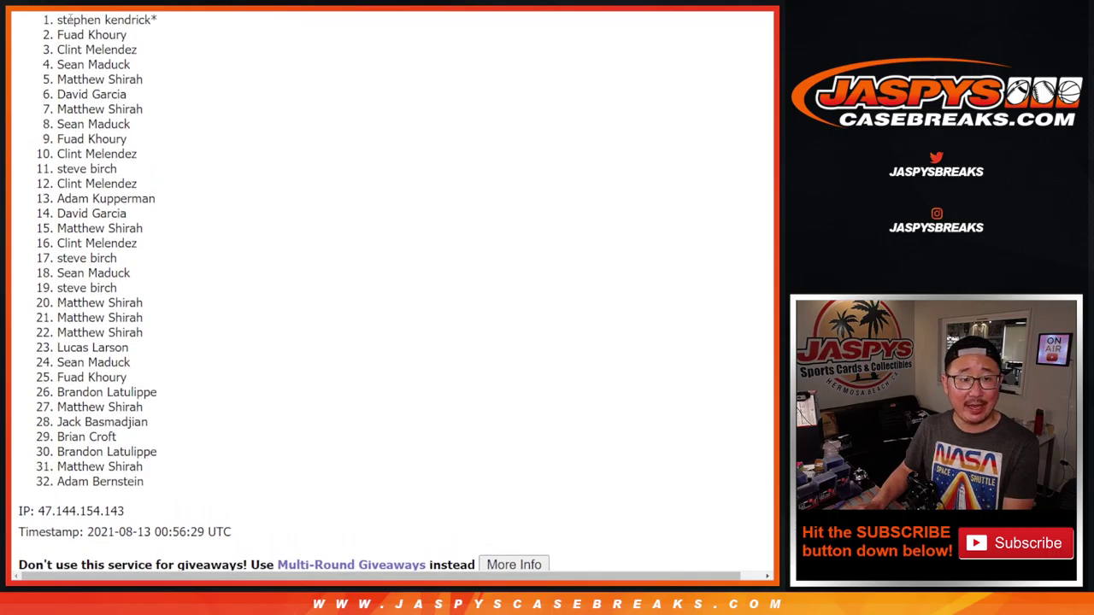
drag(56, 22, 143, 94)
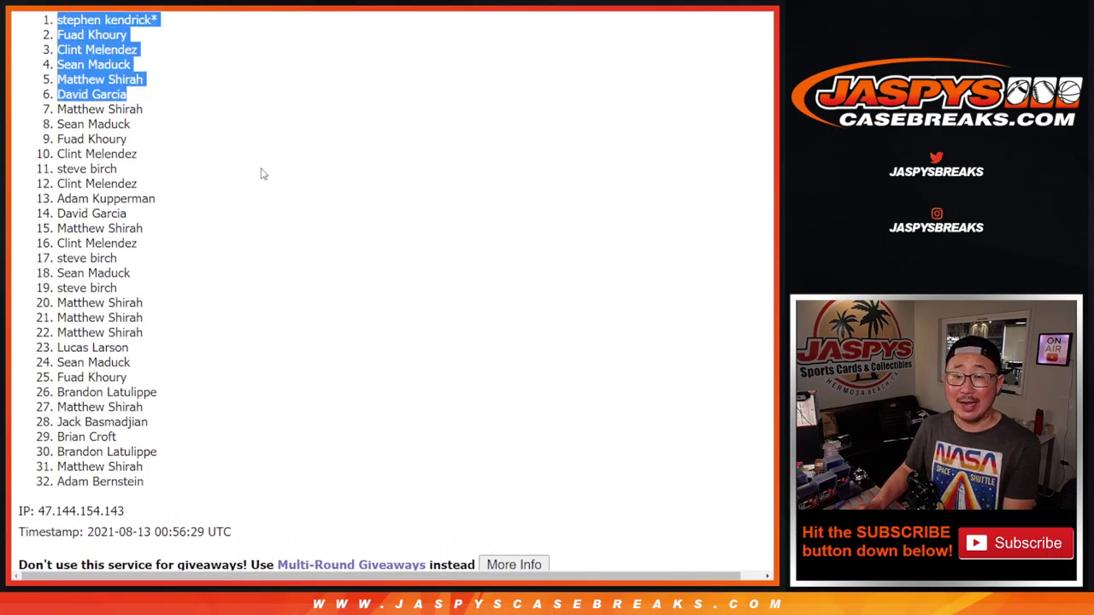